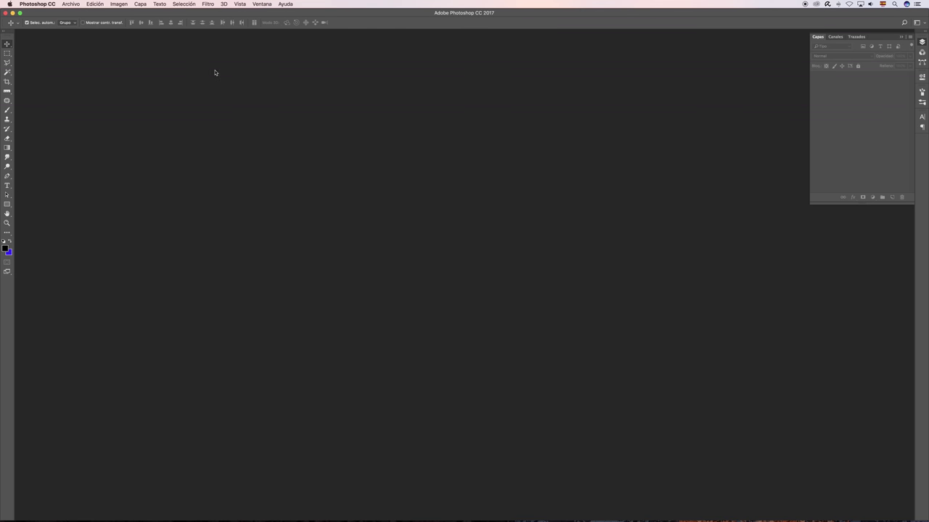
# Open the Archivo menu over the empty workspace
pyautogui.click(65, 4)
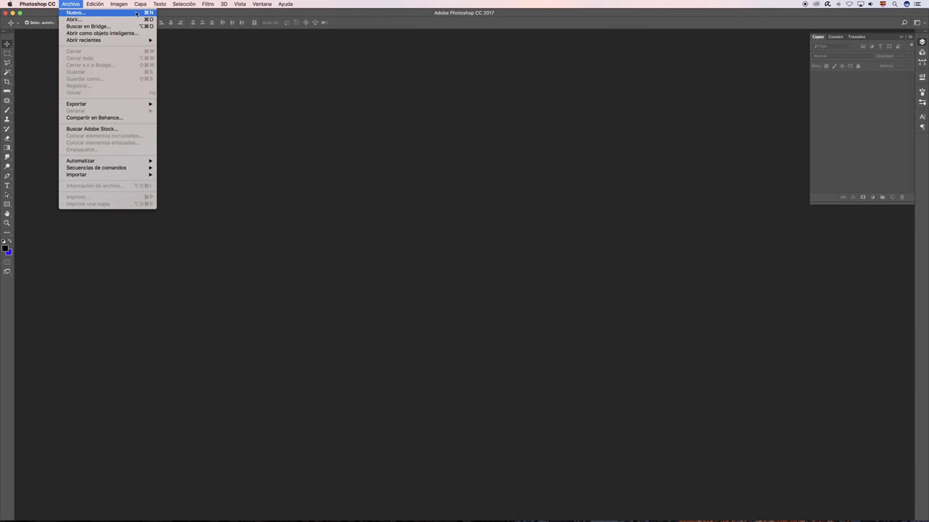
# Open Abrir como objeto inteligente, cancel the file browser, and start a new document
pyautogui.press('Down')
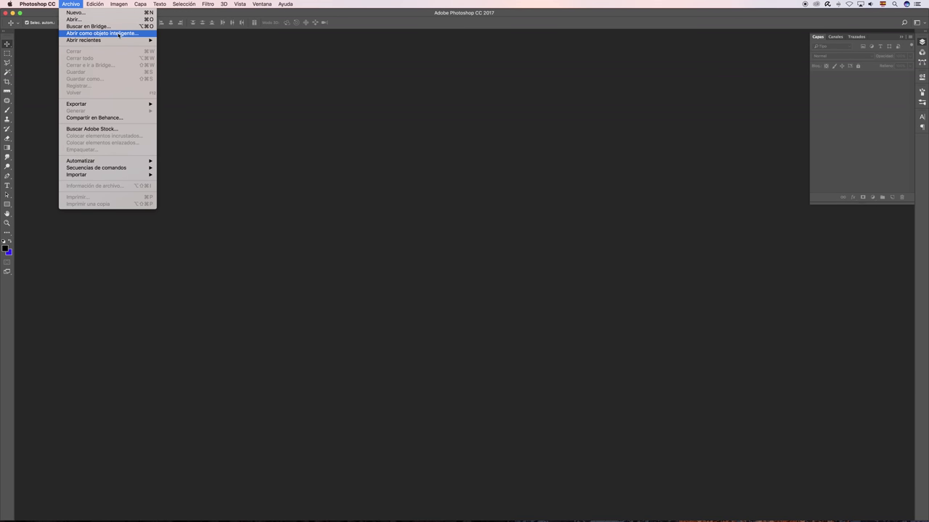
pyautogui.click(282, 215)
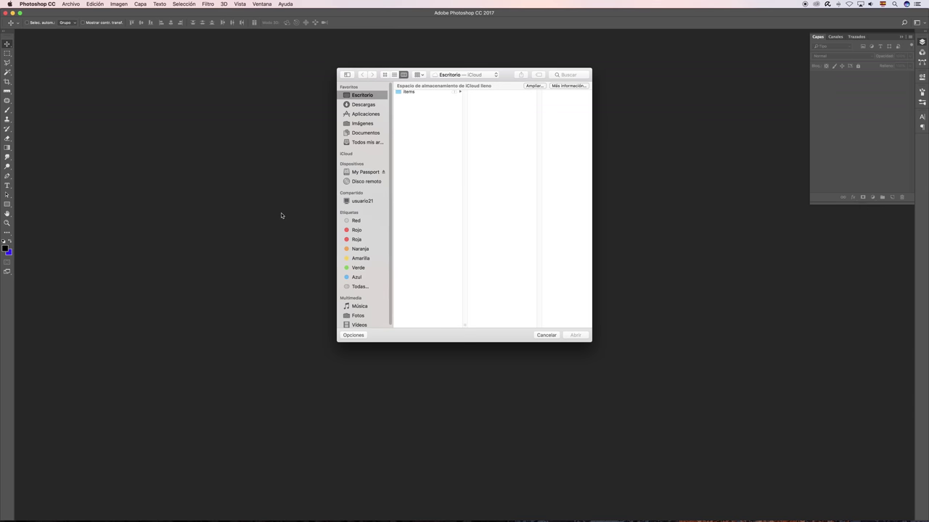
pyautogui.moveTo(483, 67); pyautogui.dragTo(400, 66)
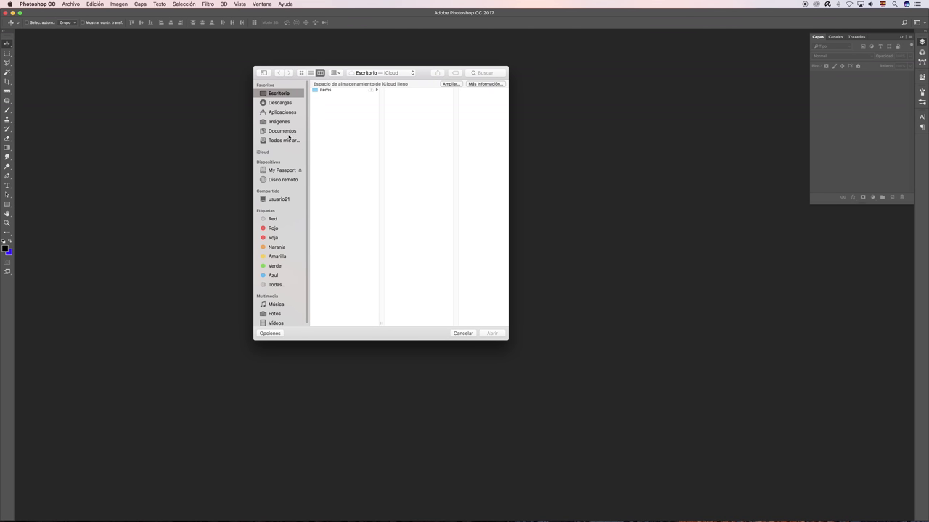
pyautogui.click(463, 334)
pyautogui.press('super+n')
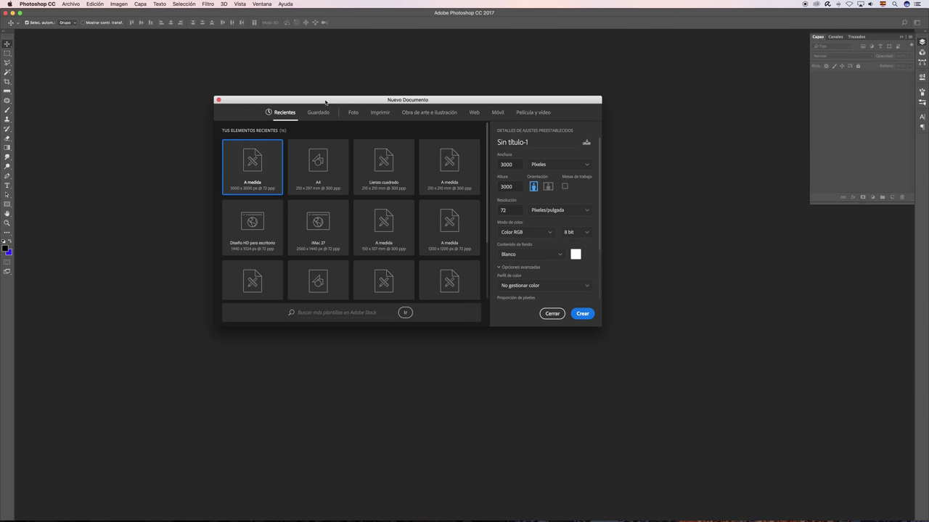
# Browse the Guardado and Recientes presets, ending on the Foto category
pyautogui.moveTo(362, 102); pyautogui.dragTo(378, 113)
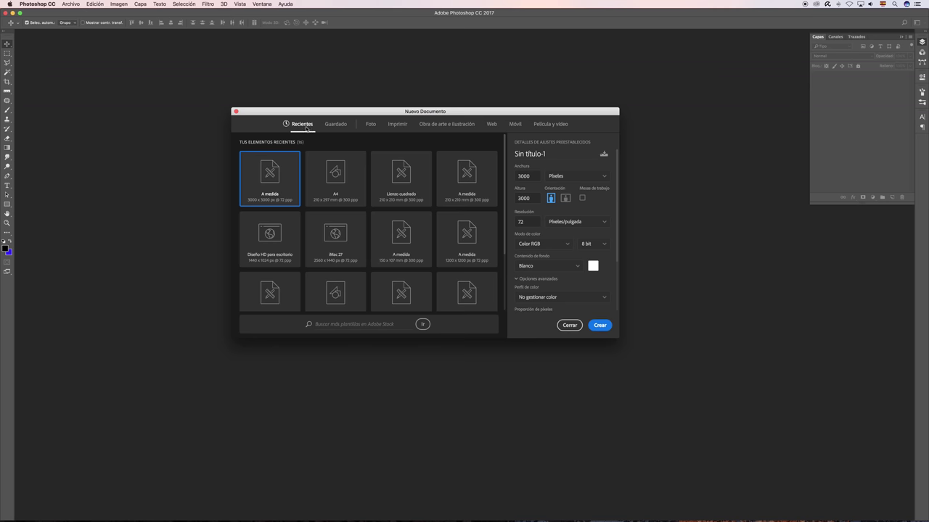
pyautogui.click(341, 125)
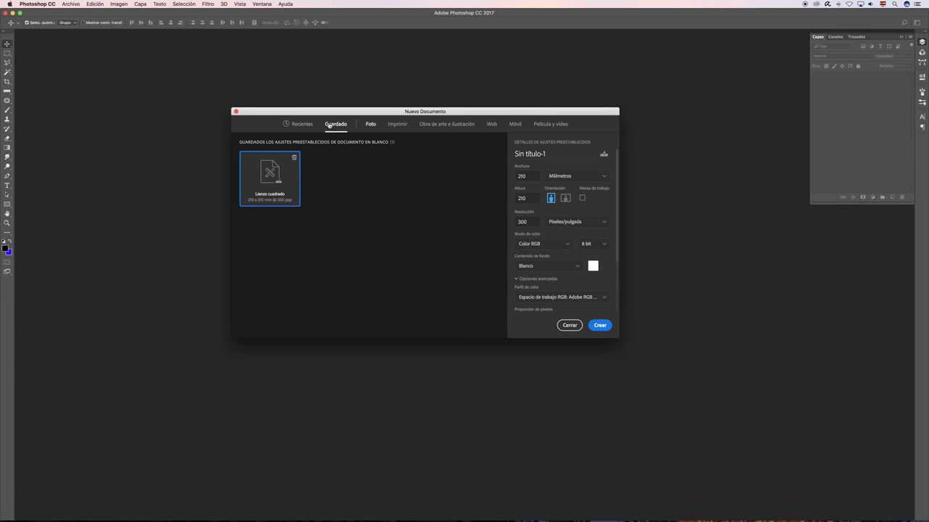
pyautogui.click(301, 126)
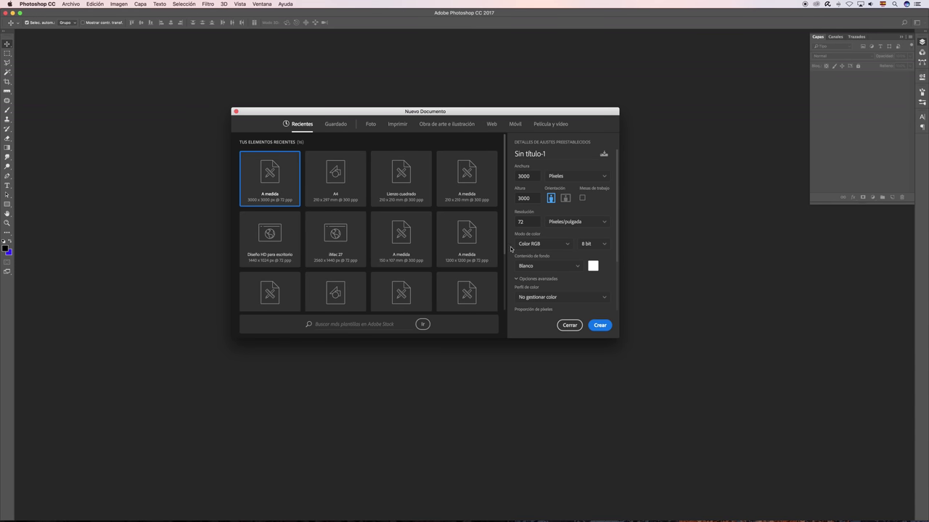
pyautogui.scroll(-2, 506, 174)
pyautogui.scroll(2, 508, 163)
pyautogui.click(371, 125)
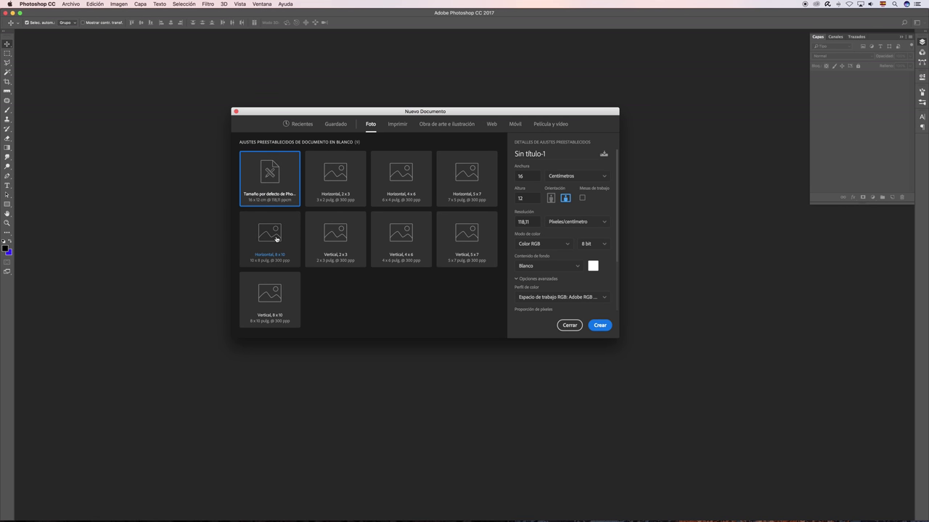
# Compare the Imprimir presets Tabloide and A4, ending on A4 at 210 × 297 mm
pyautogui.click(399, 125)
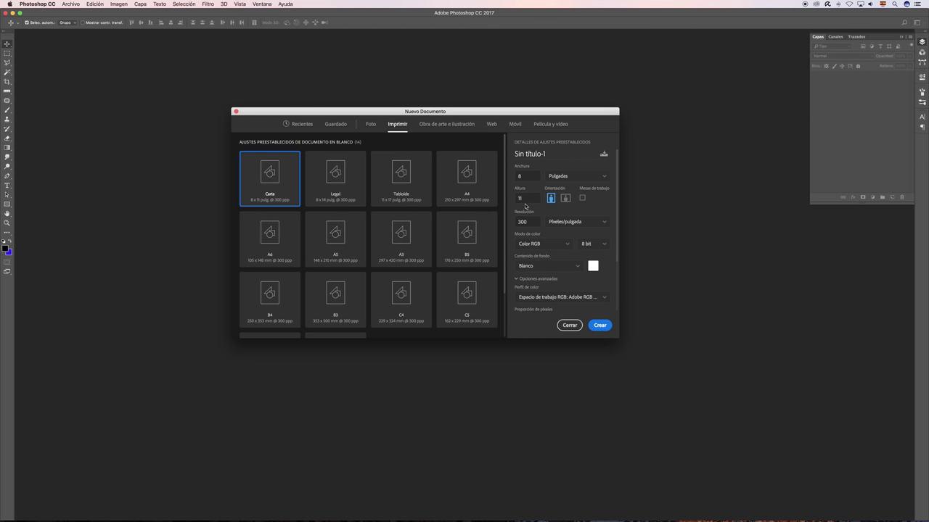
pyautogui.scroll(-2, 505, 237)
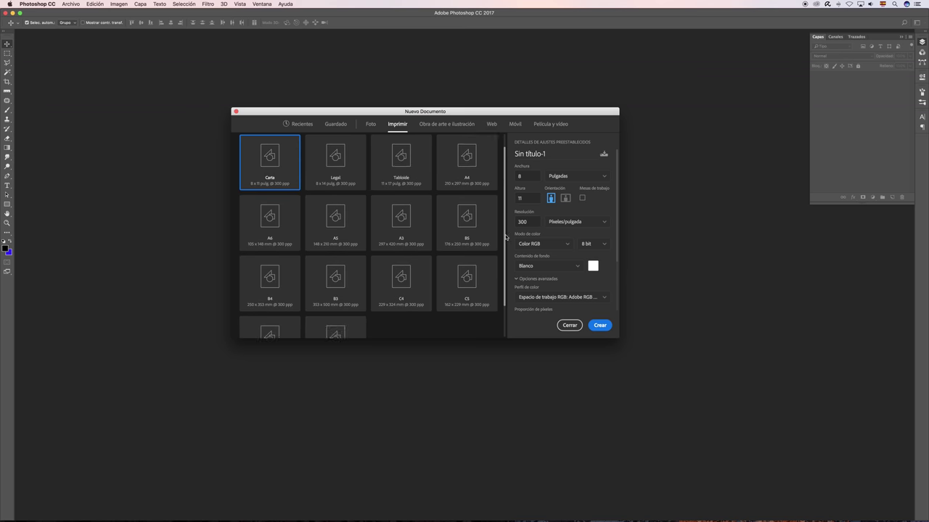
pyautogui.scroll(2, 506, 237)
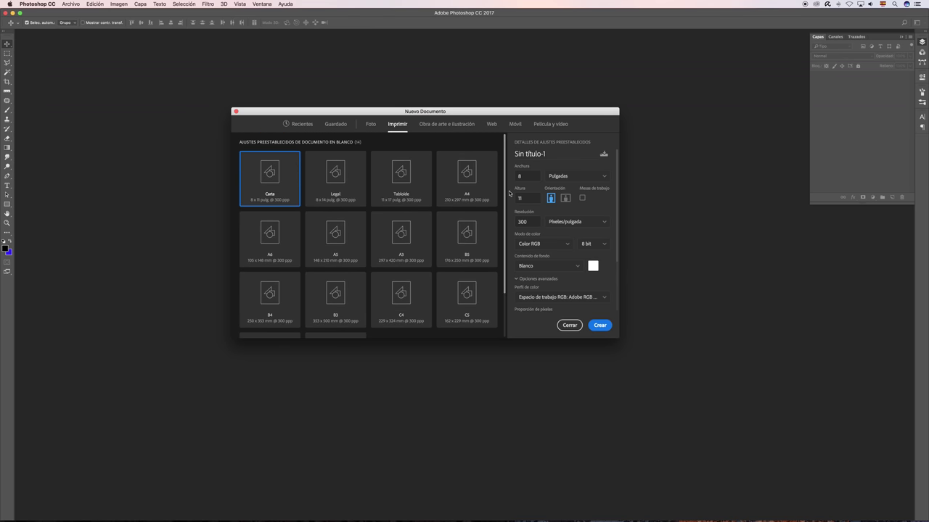
pyautogui.click(472, 179)
pyautogui.click(414, 190)
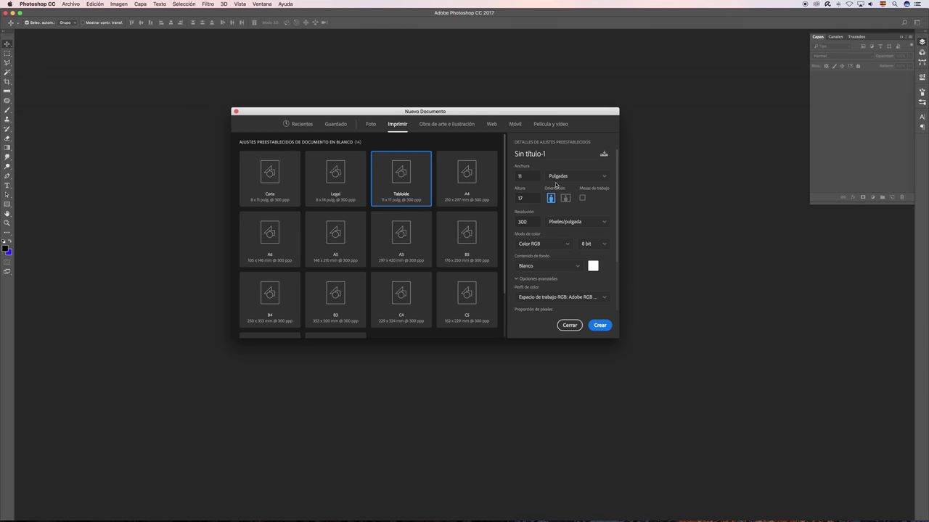
pyautogui.click(461, 181)
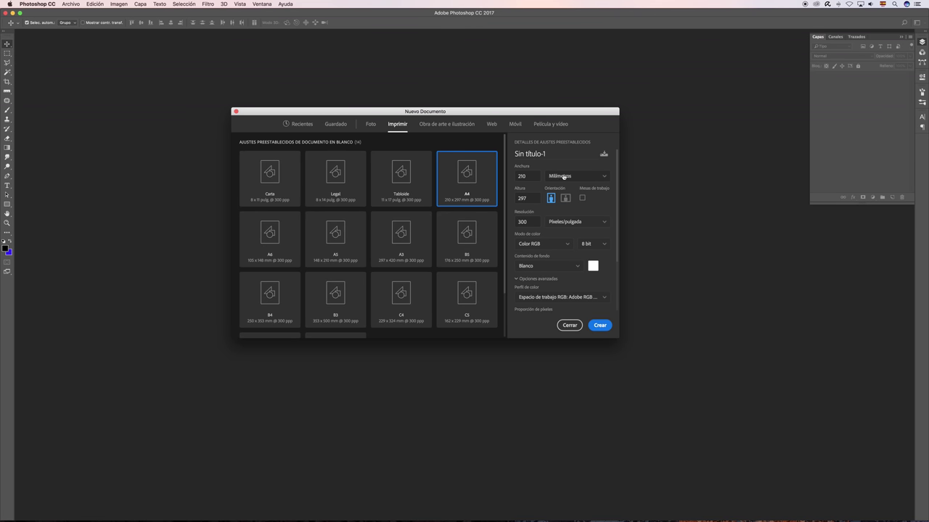
# Cycle through the Web, Móvil and Película y vídeo categories, ending on Obra de arte e ilustración
pyautogui.click(464, 124)
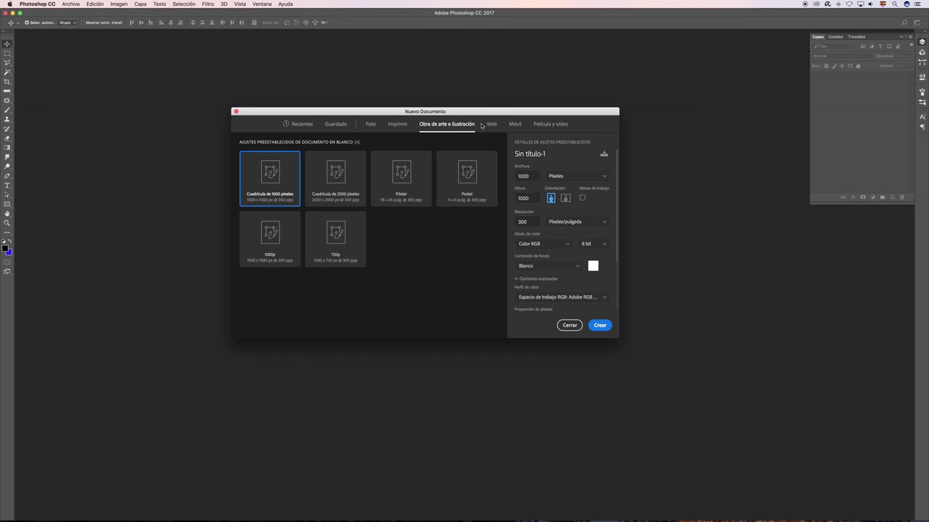
pyautogui.click(492, 124)
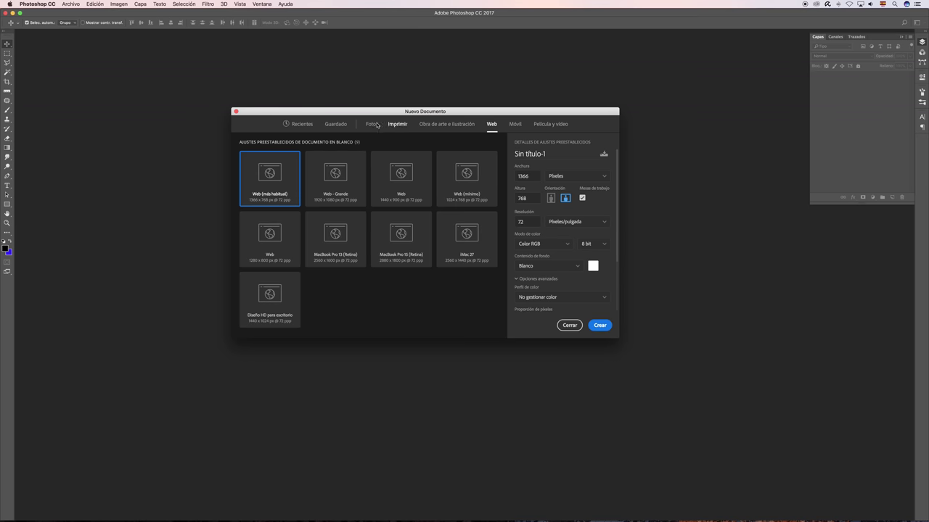
pyautogui.click(397, 125)
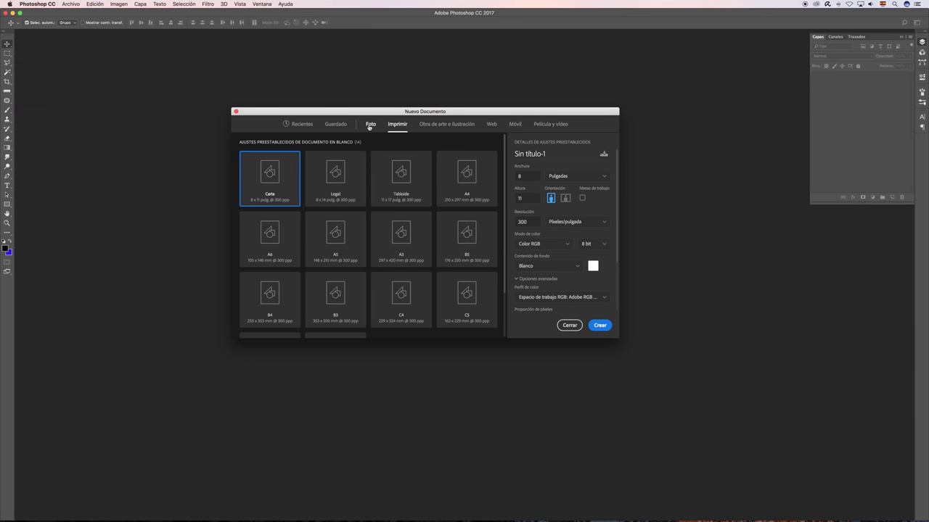
pyautogui.click(370, 127)
pyautogui.click(399, 127)
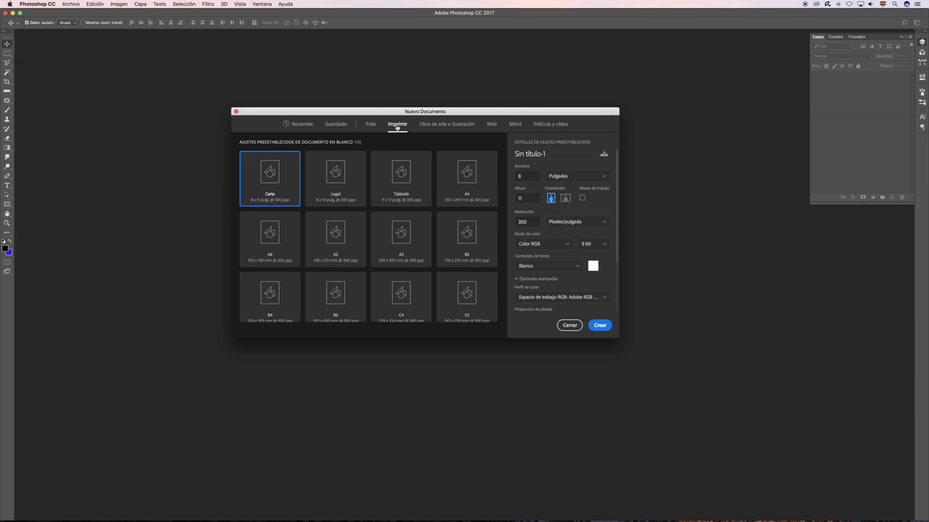
pyautogui.click(457, 125)
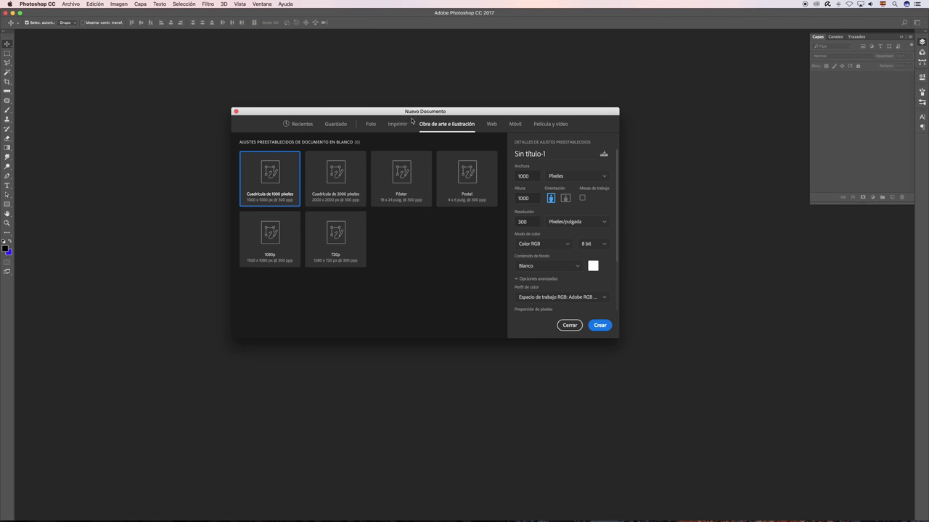
pyautogui.click(491, 126)
pyautogui.click(516, 126)
pyautogui.click(565, 125)
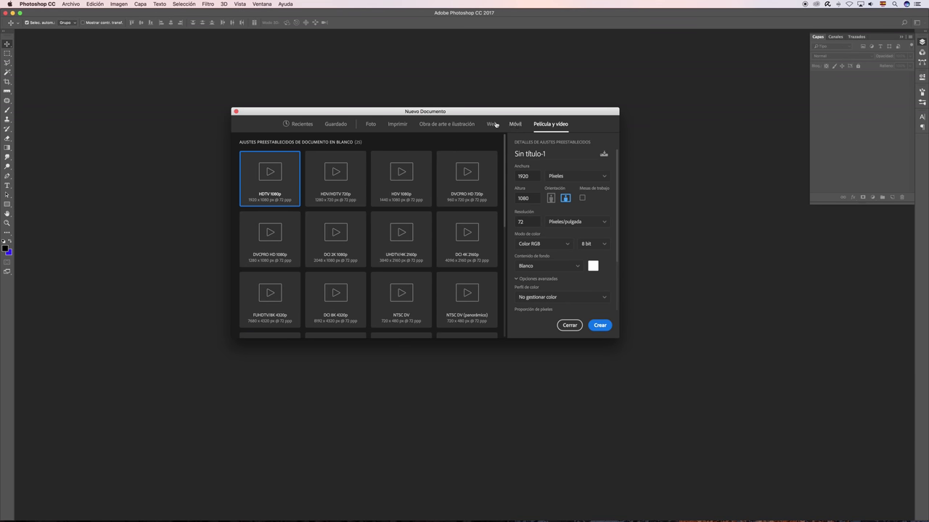
pyautogui.click(444, 126)
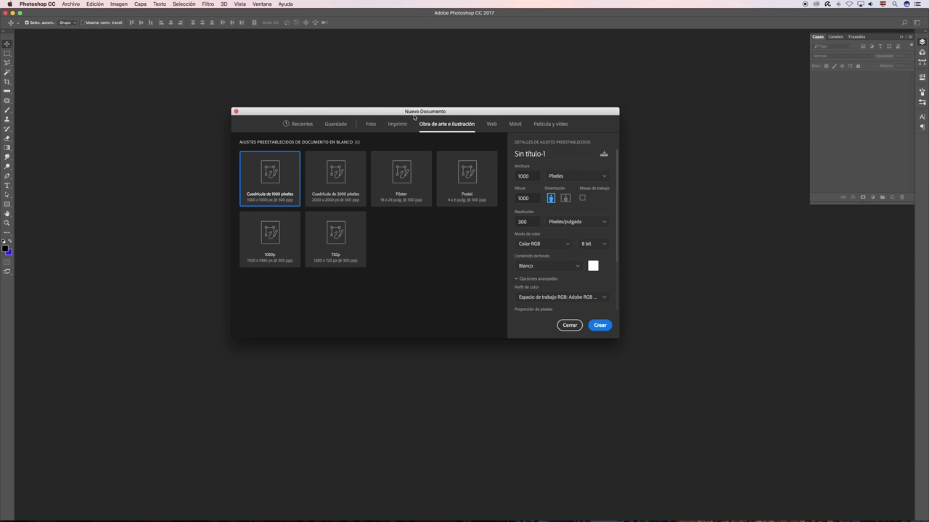
pyautogui.moveTo(428, 113); pyautogui.dragTo(428, 108)
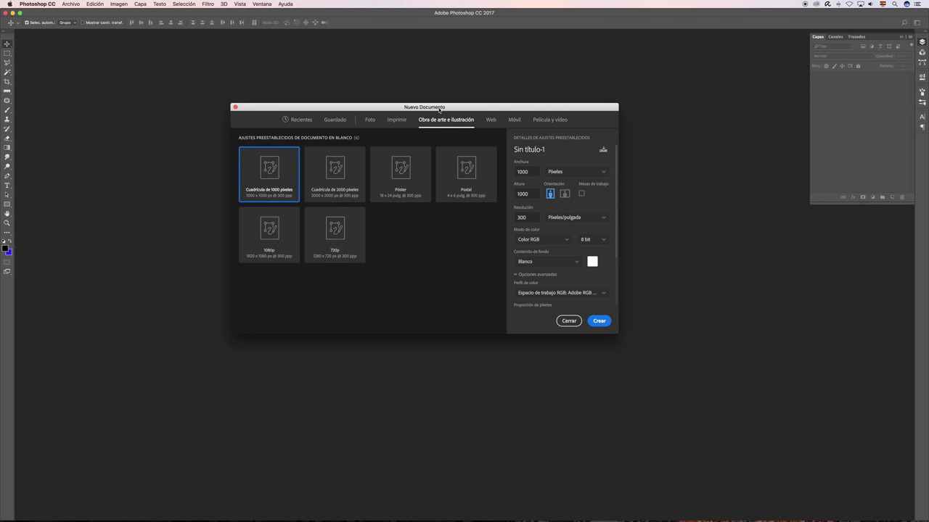
# Inspect the Foto preset dimensions and the A4 print preset's 210 × 297 width and height
pyautogui.click(369, 120)
pyautogui.doubleClick(515, 171)
pyautogui.press('Tab')
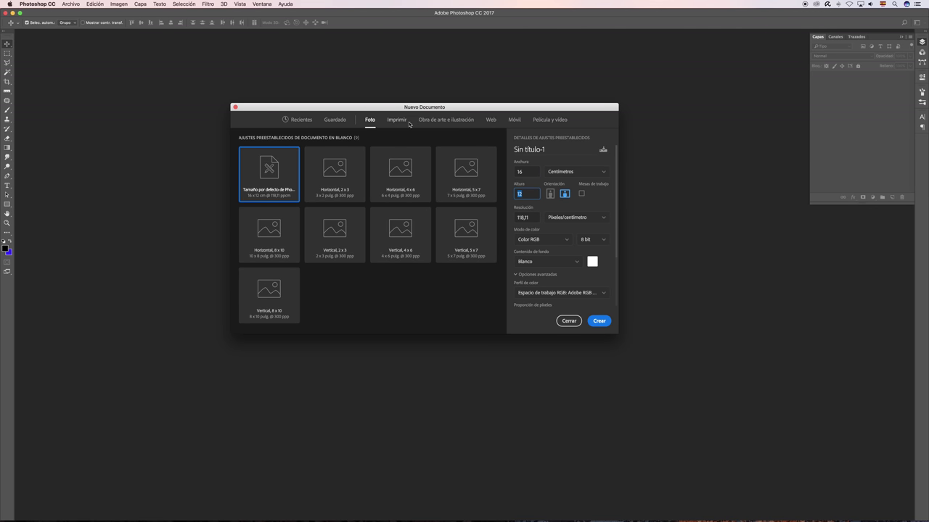
pyautogui.click(397, 120)
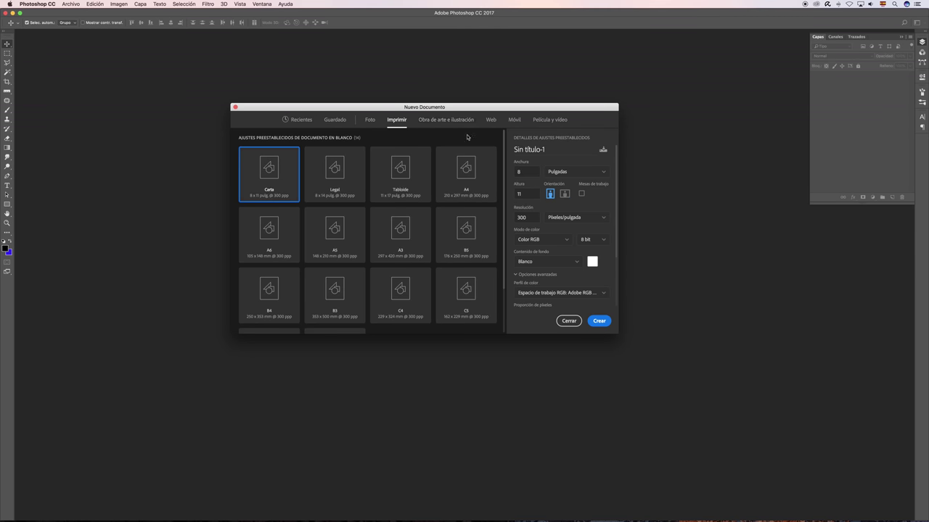
pyautogui.click(474, 178)
pyautogui.doubleClick(521, 171)
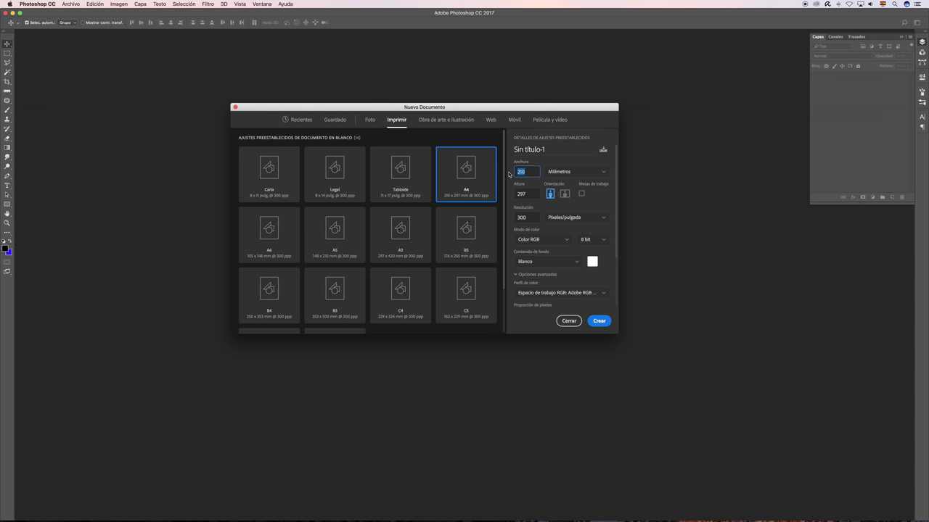
pyautogui.press('Tab')
pyautogui.click(551, 194)
# Check the A4 resolution and the Web preset's 72 resolution, then return to Imprimir
pyautogui.doubleClick(530, 220)
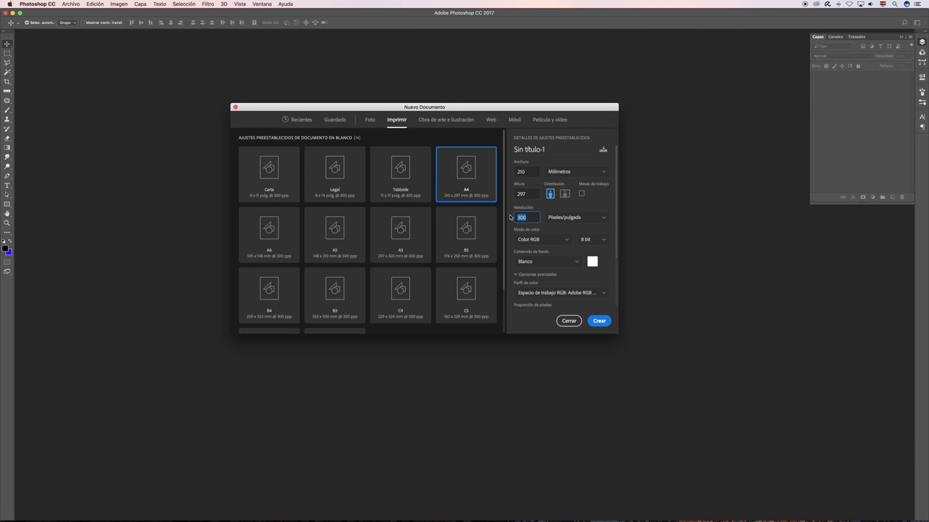
pyautogui.click(491, 119)
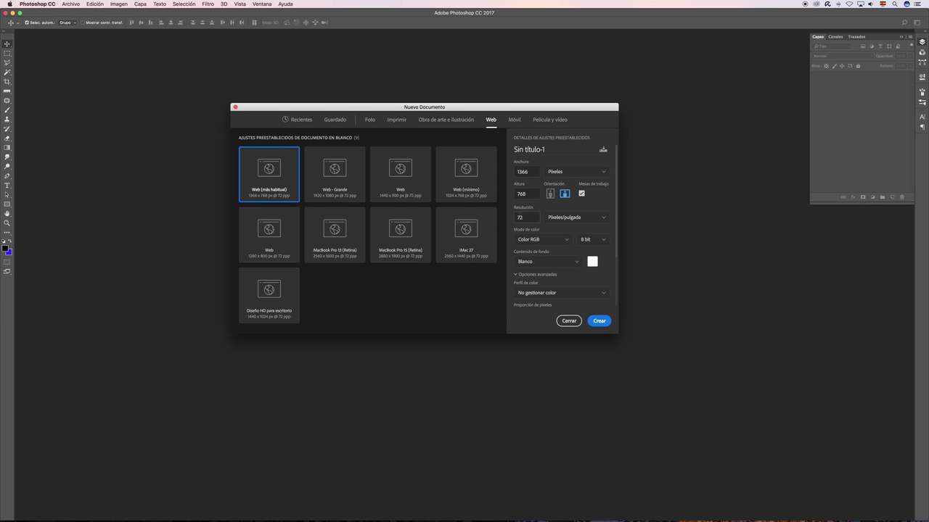
pyautogui.doubleClick(530, 217)
pyautogui.moveTo(419, 106); pyautogui.dragTo(426, 106)
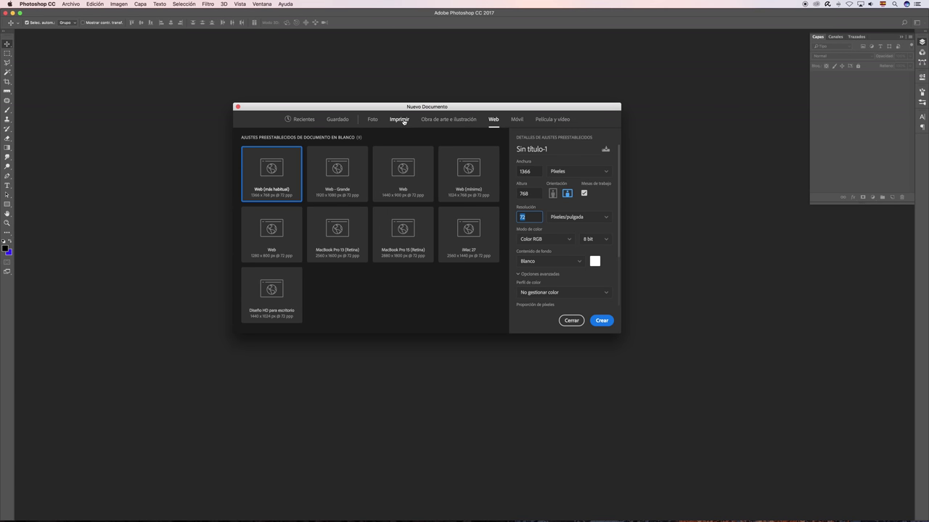
pyautogui.click(402, 122)
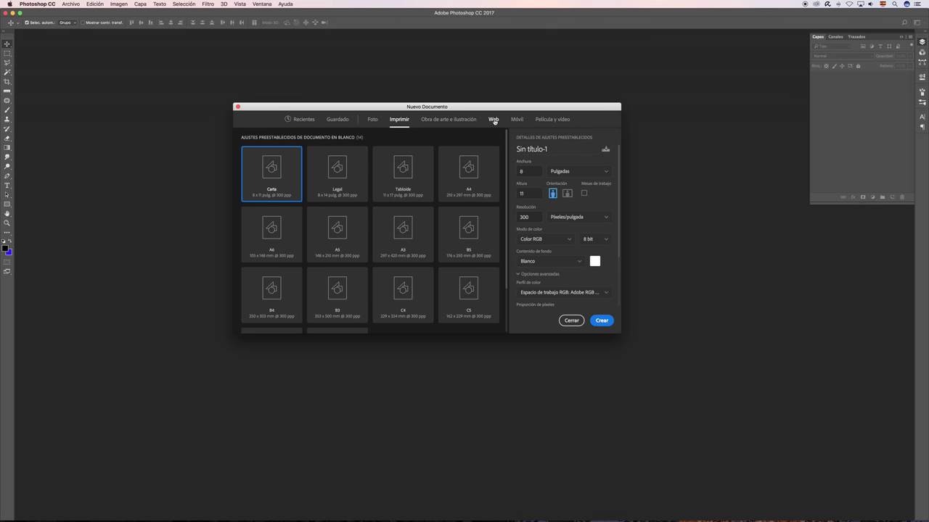
# Pick the A4 print preset and change its height to 210 mm, keeping 300 ppi
pyautogui.click(494, 122)
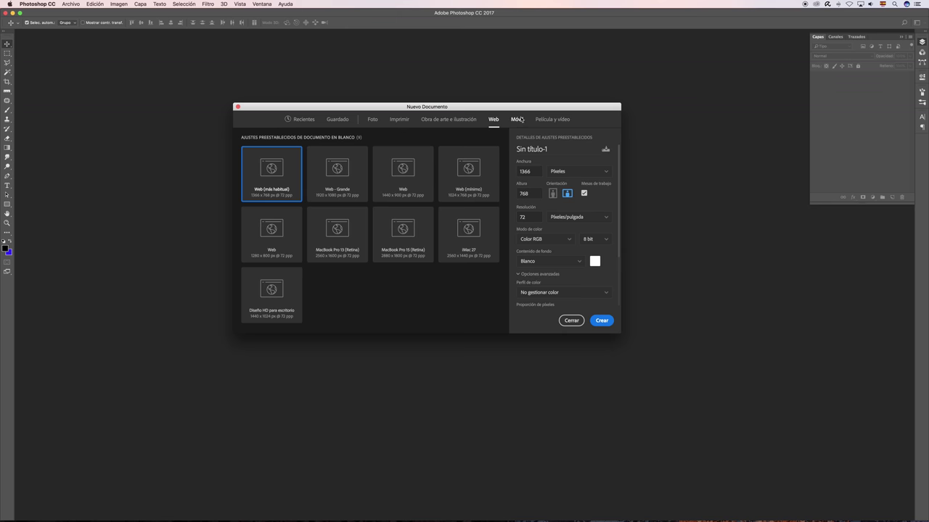
pyautogui.click(516, 121)
pyautogui.click(495, 122)
pyautogui.click(400, 121)
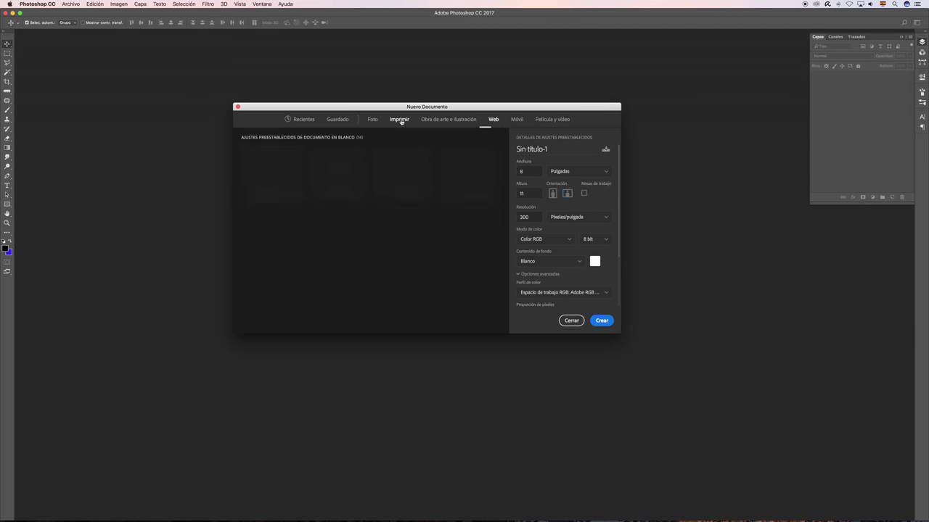
pyautogui.click(477, 180)
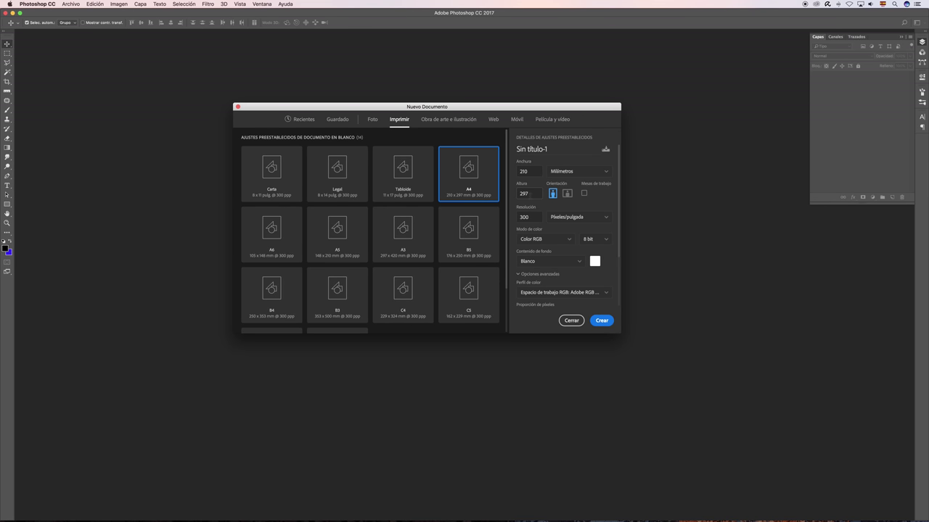
pyautogui.press('Tab')
pyautogui.click(532, 217)
pyautogui.click(605, 150)
# Save the 210 × 210 mm, 300 ppi settings as a new preset named 'xxx'
pyautogui.click(605, 151)
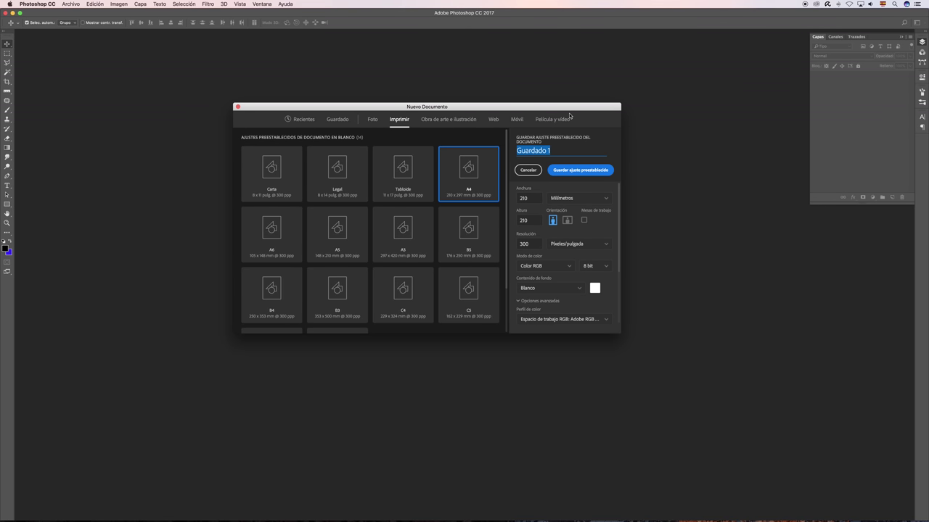
pyautogui.write('XX')
pyautogui.click(581, 170)
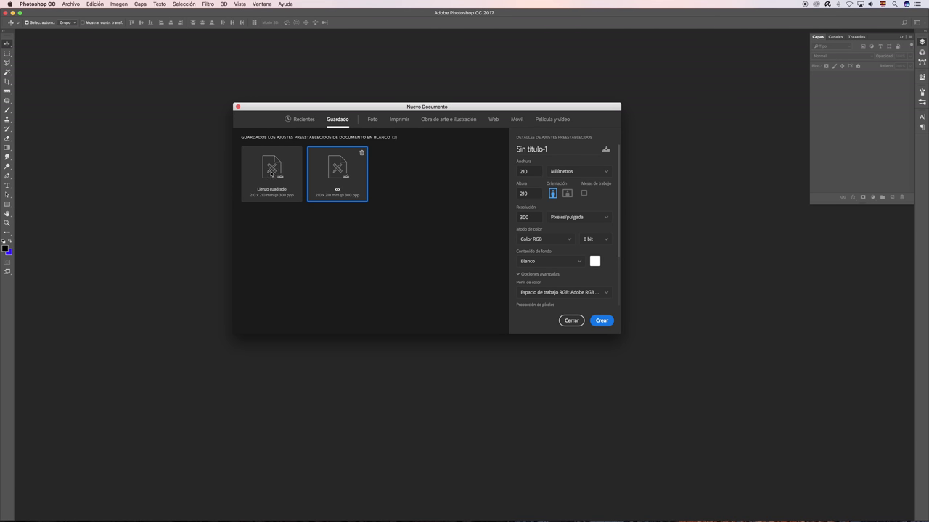
# In Guardado, select the xxx preset beside Lienzo cuadrado and delete it
pyautogui.click(271, 173)
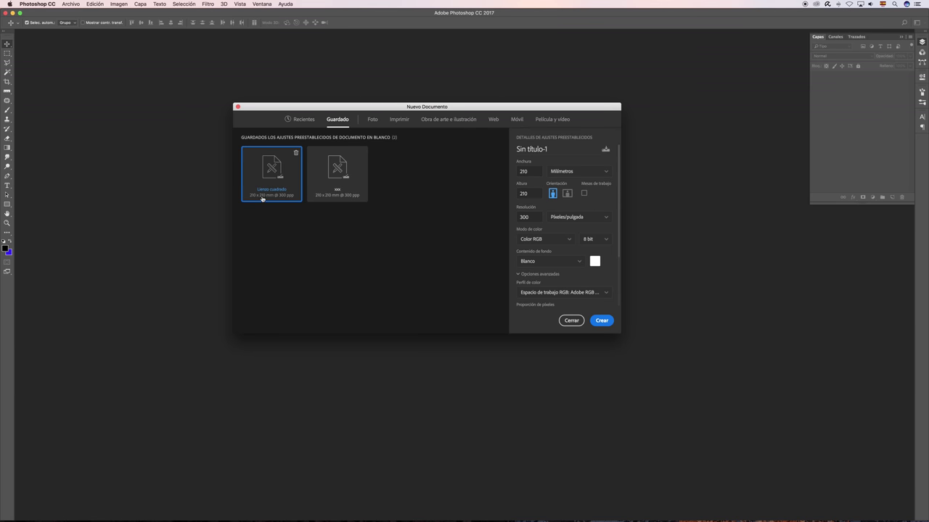
pyautogui.click(336, 171)
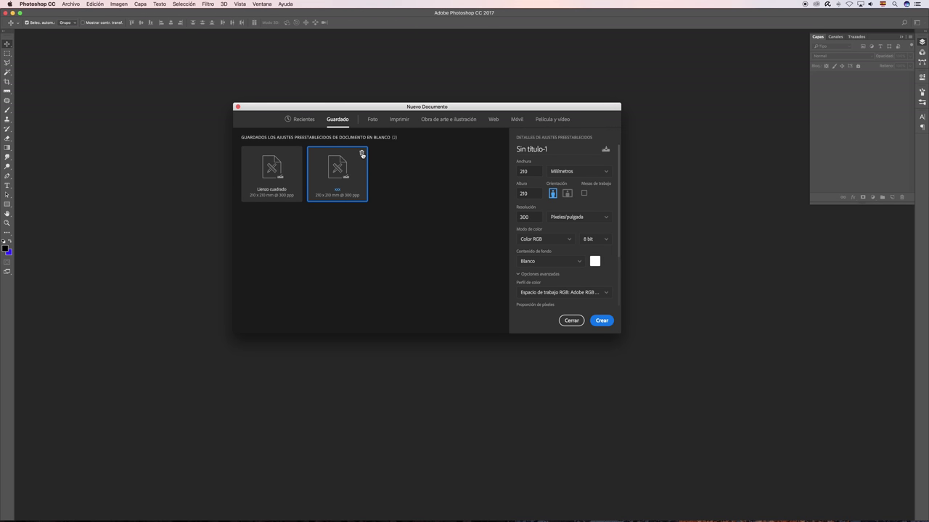
pyautogui.click(362, 154)
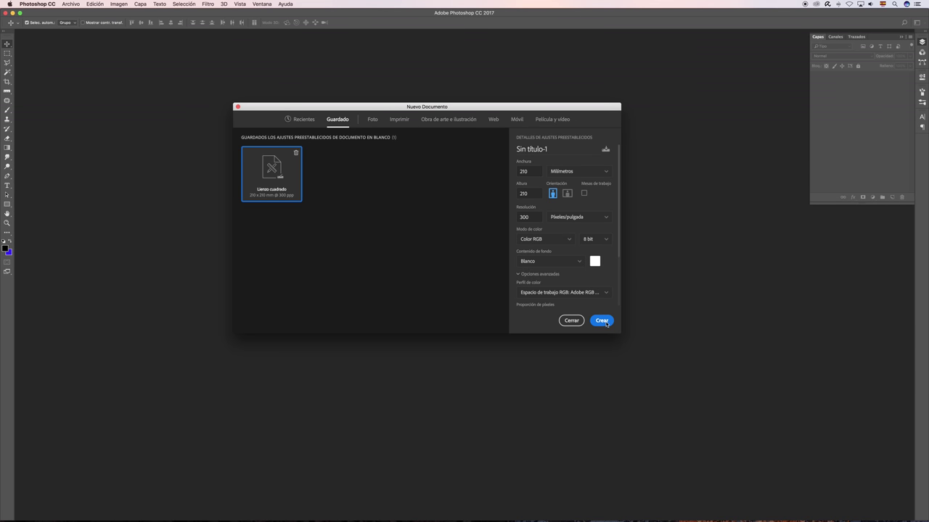
# Create a blank 210 × 210 mm document from the Lienzo cuadrado preset
pyautogui.click(602, 320)
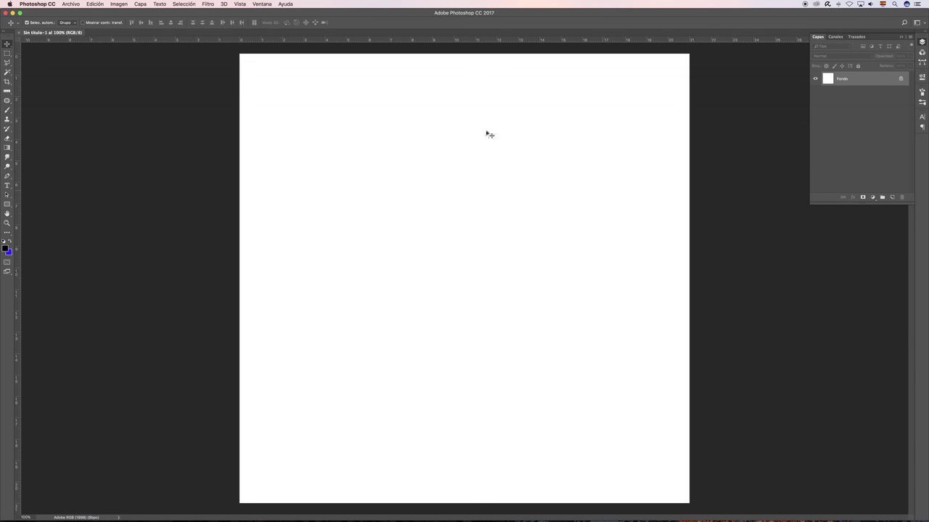